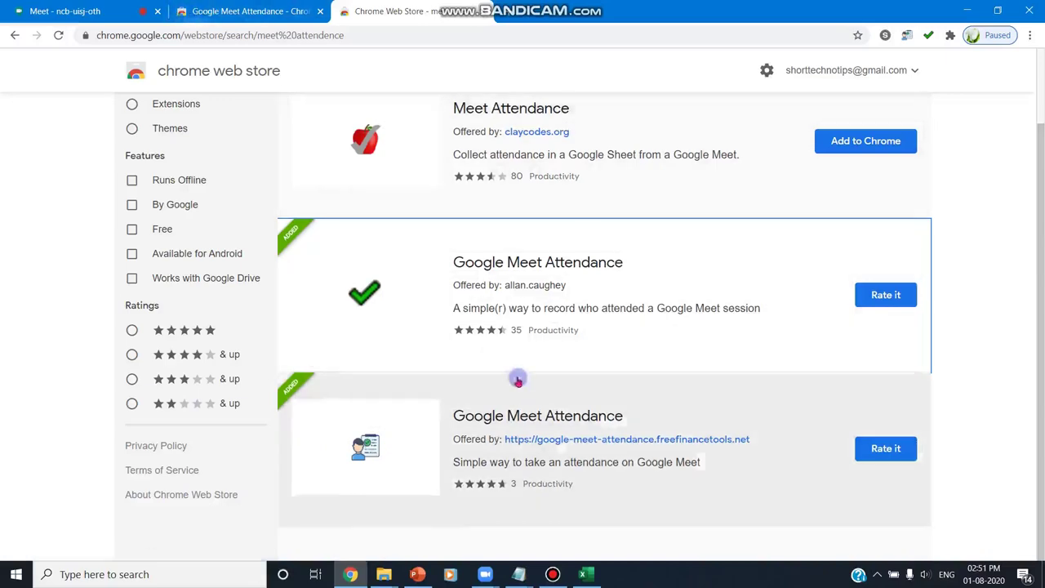
Confirm adding the second Google Meet Attendance extension to Chrome
{"action": "left_click", "coordinate": [867, 294]}
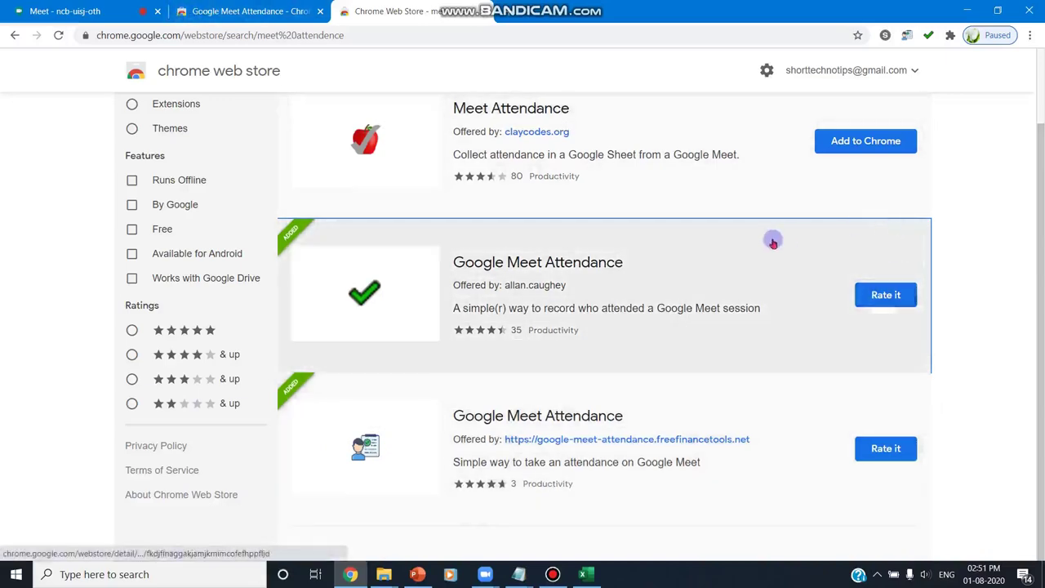
Back on the Meet tab, admit the waiting participant and close the Meeting Start help dialog
{"action": "left_click", "coordinate": [92, 10]}
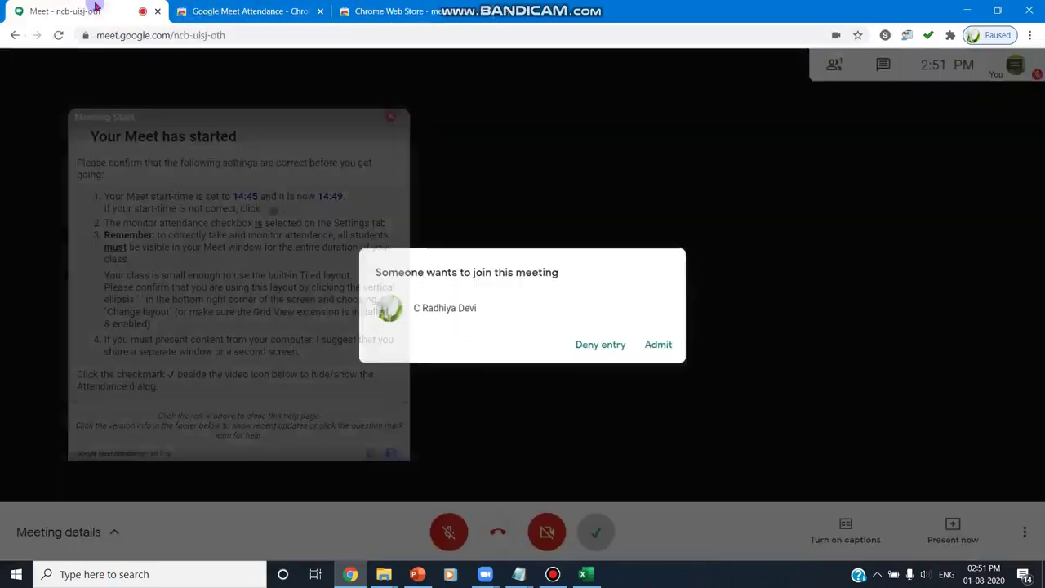
{"action": "left_click", "coordinate": [657, 346]}
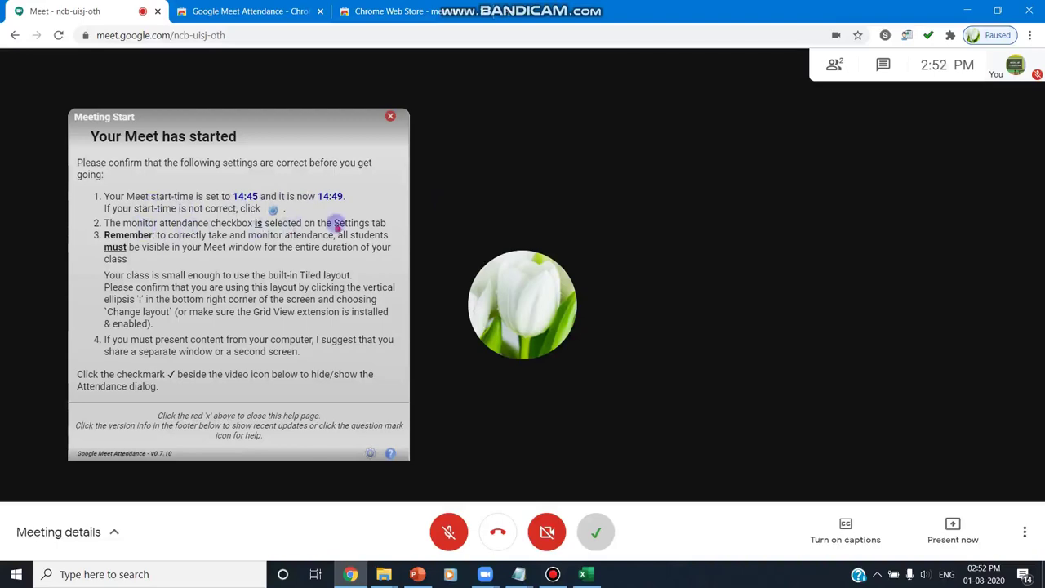
{"action": "left_click", "coordinate": [426, 227]}
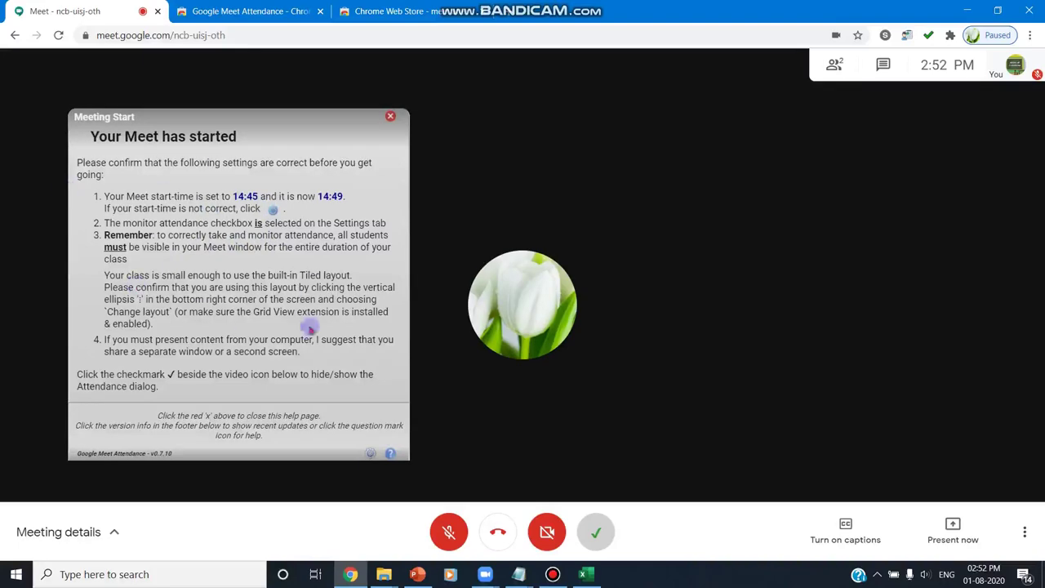
{"action": "left_click", "coordinate": [390, 116]}
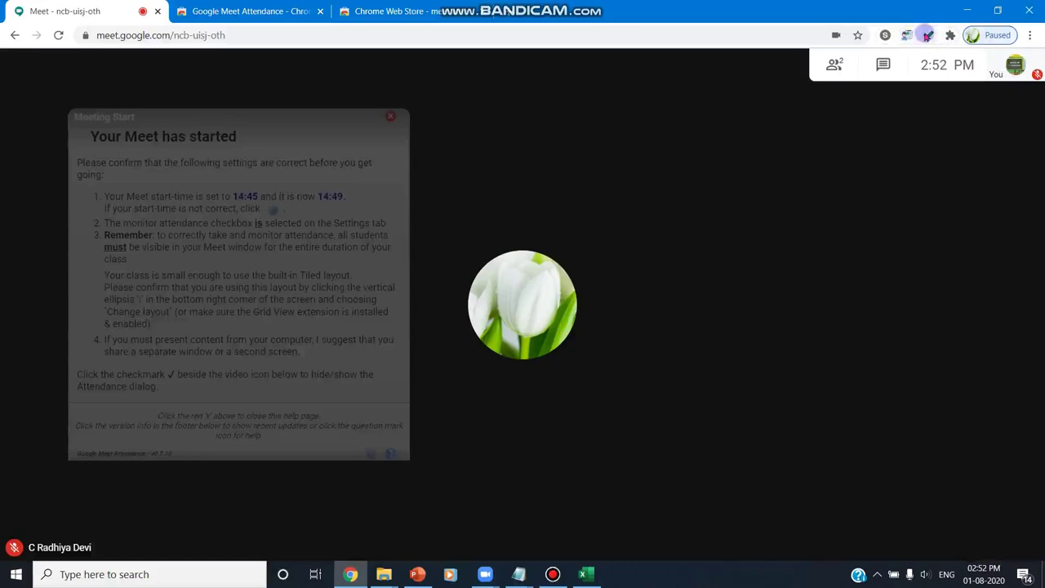
Take attendance with the Google Meet Attendance extension, capturing the two current participants
{"action": "left_click", "coordinate": [927, 37]}
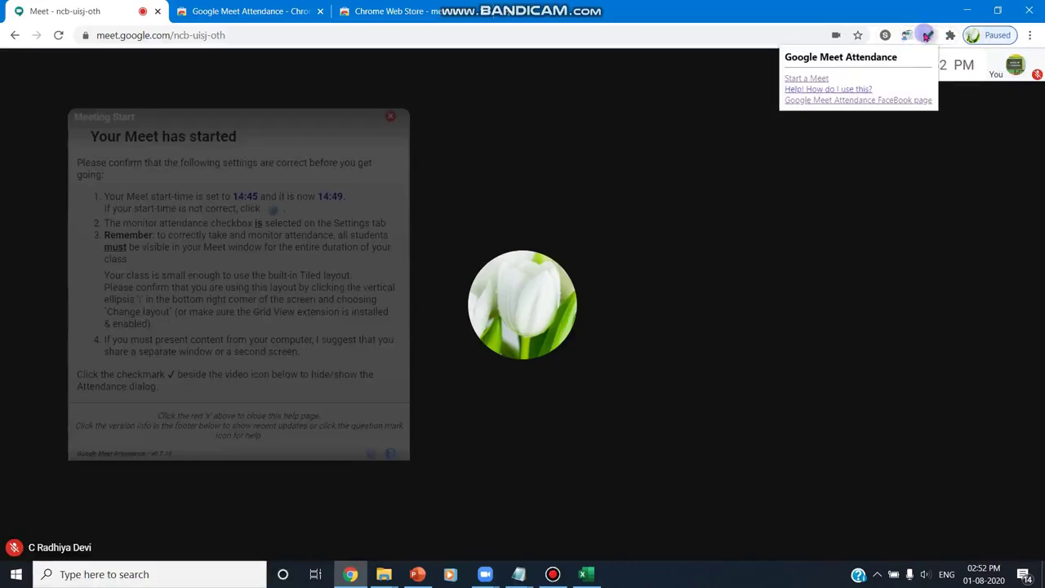
{"action": "left_click", "coordinate": [910, 37]}
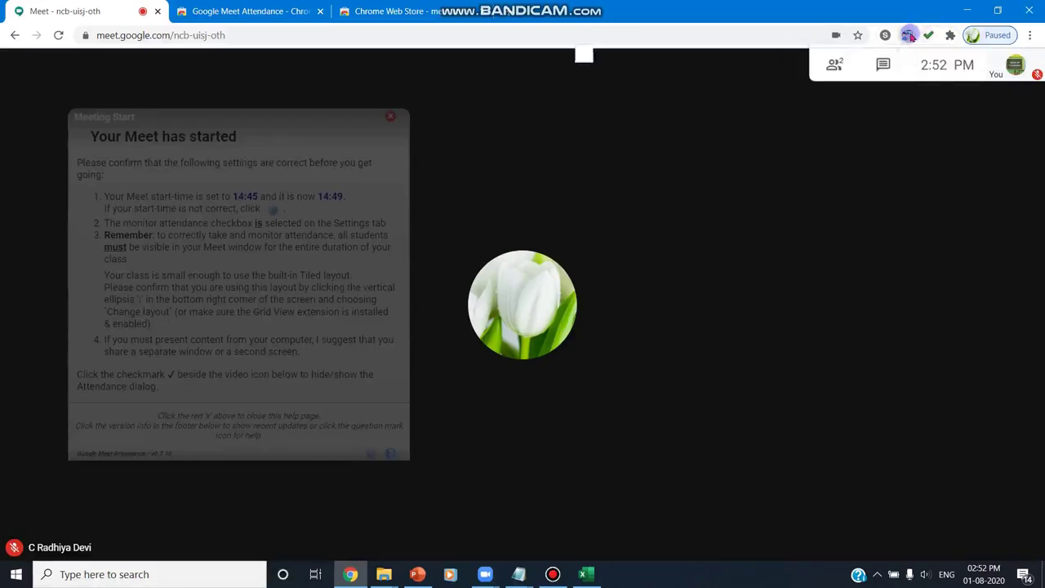
{"action": "left_click", "coordinate": [910, 37]}
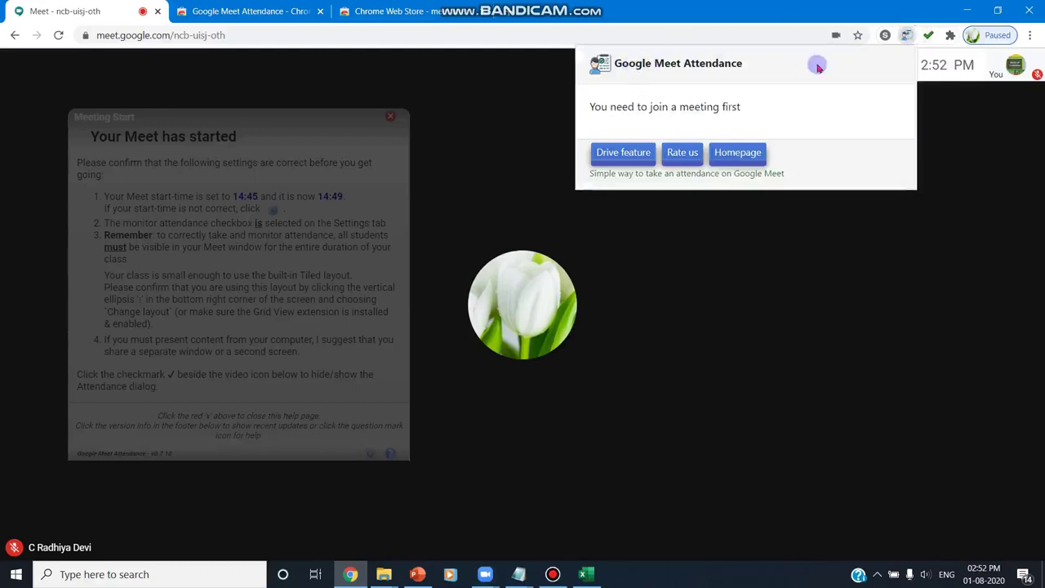
{"action": "left_click", "coordinate": [721, 153]}
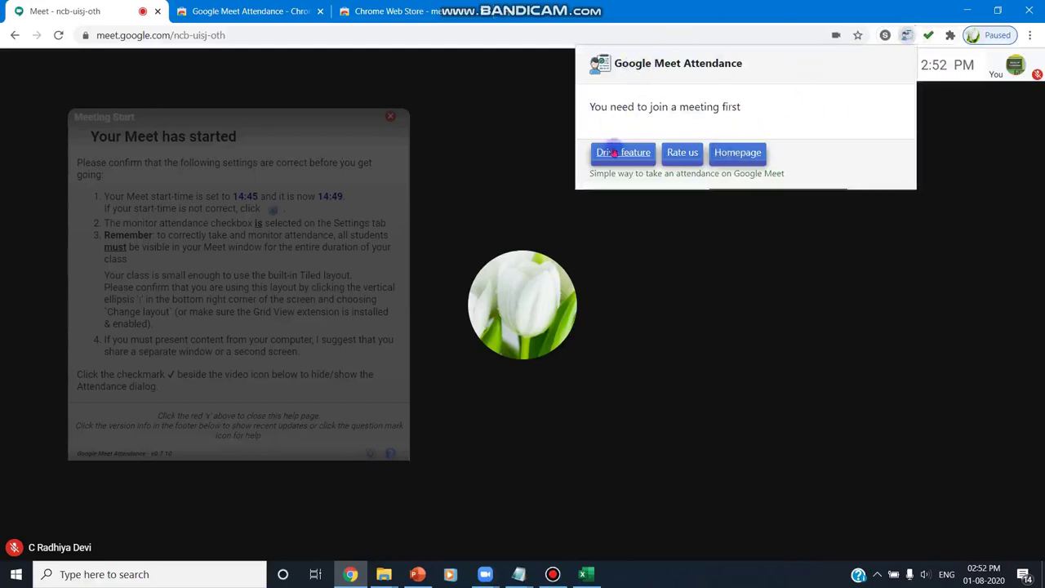
{"action": "left_click", "coordinate": [908, 37]}
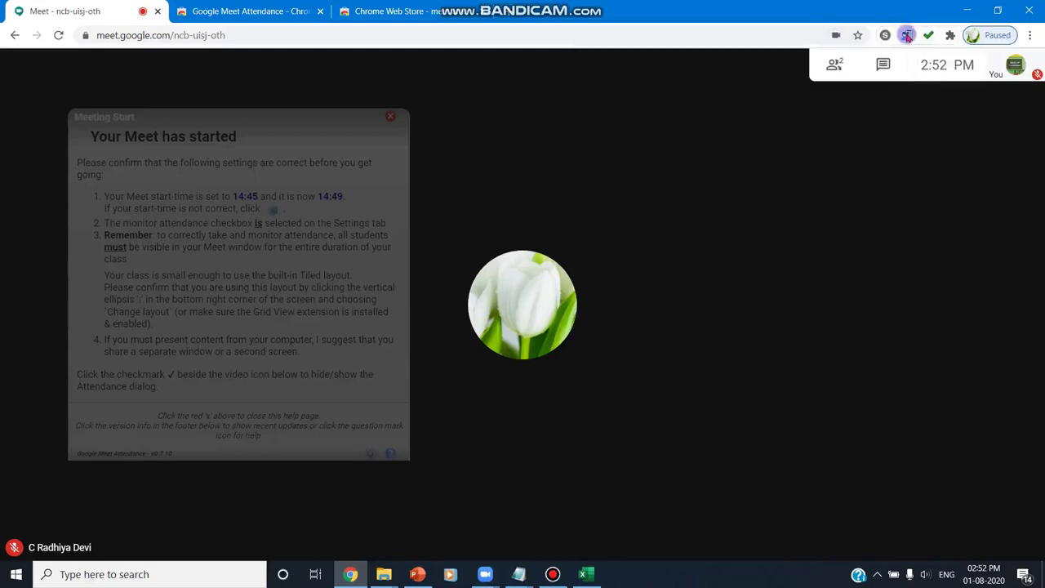
{"action": "left_click", "coordinate": [907, 36]}
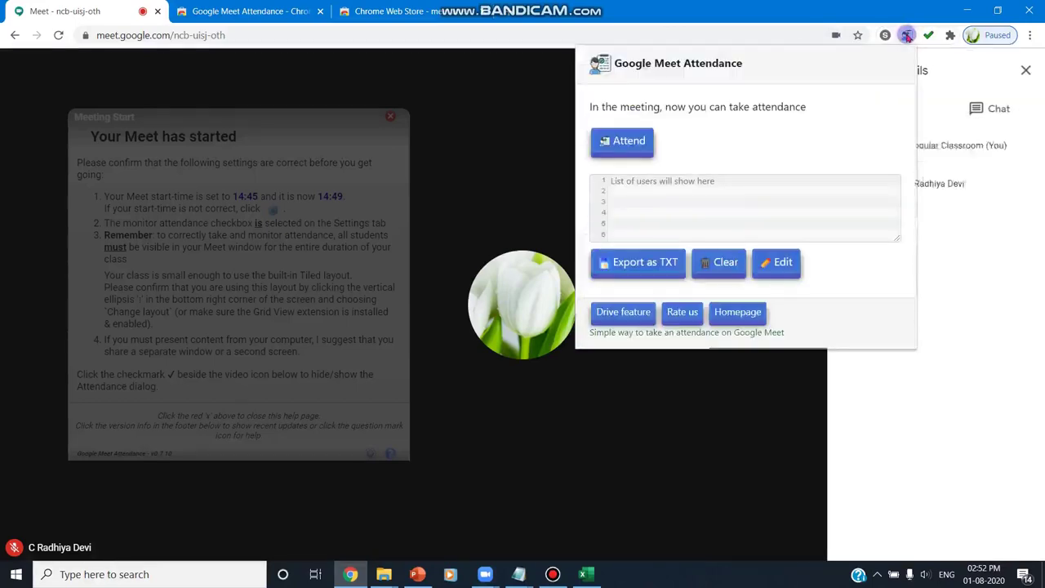
{"action": "left_click", "coordinate": [635, 145]}
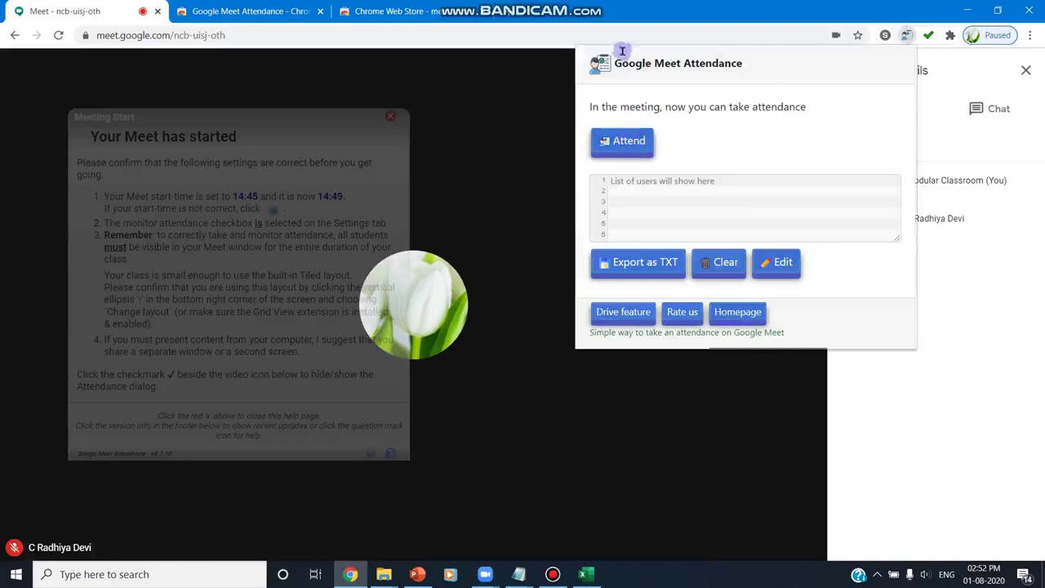
{"action": "left_click", "coordinate": [637, 141]}
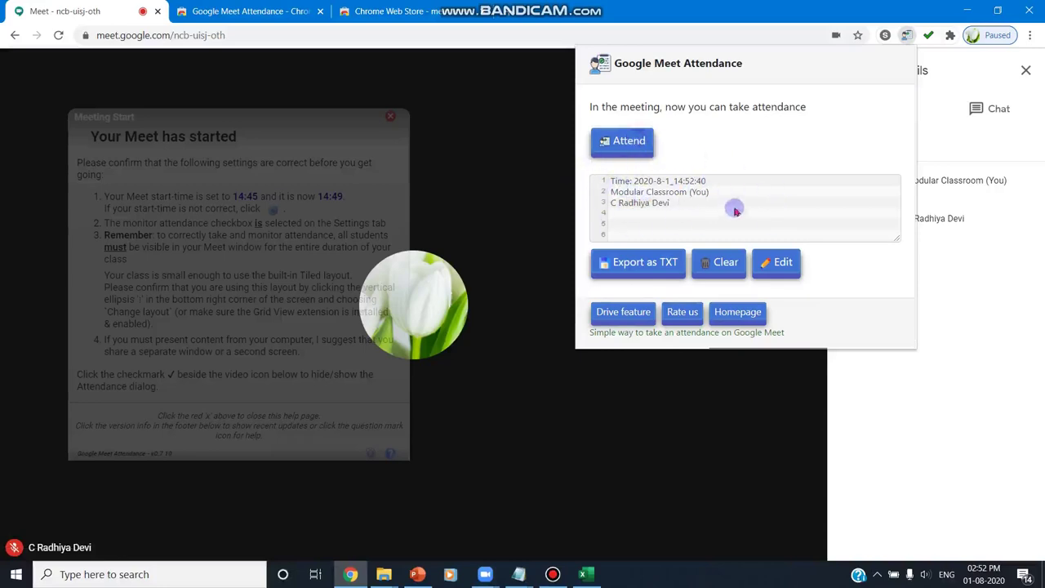
Export attendance as attendance-list-2020-8-1_14_52_48.txt and review it in Notepad
{"action": "left_click", "coordinate": [642, 263]}
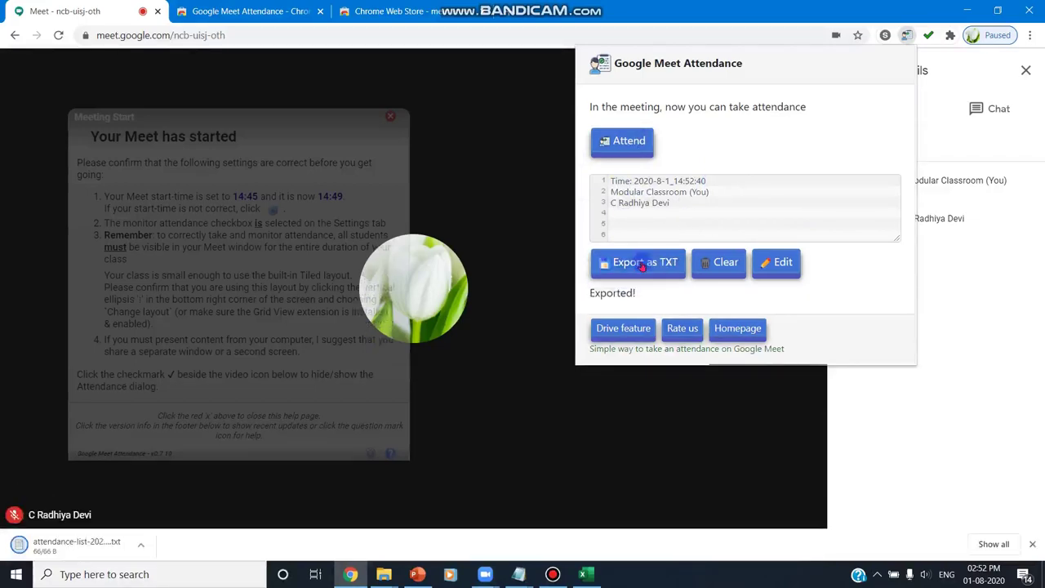
{"action": "left_click", "coordinate": [105, 544]}
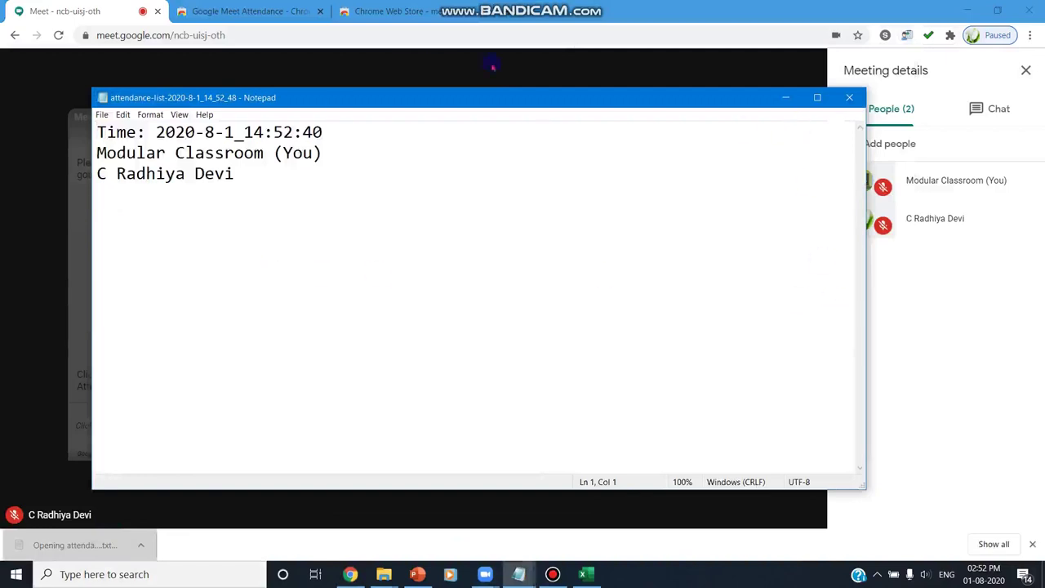
{"action": "left_click", "coordinate": [849, 97]}
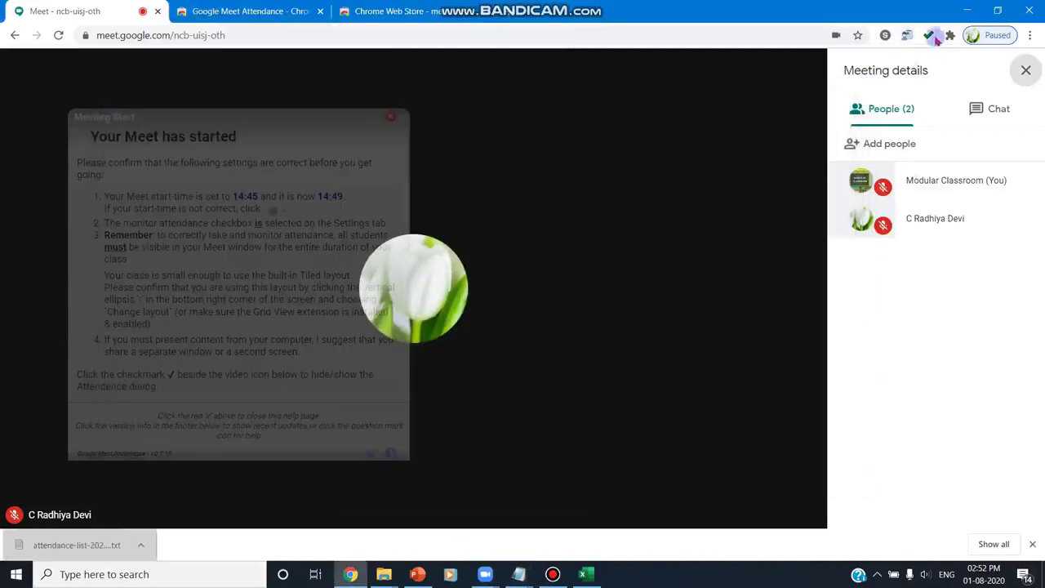
Leave the call so the other extension auto-saves the Class List CSV, then dismiss the notice
{"action": "left_click", "coordinate": [928, 36]}
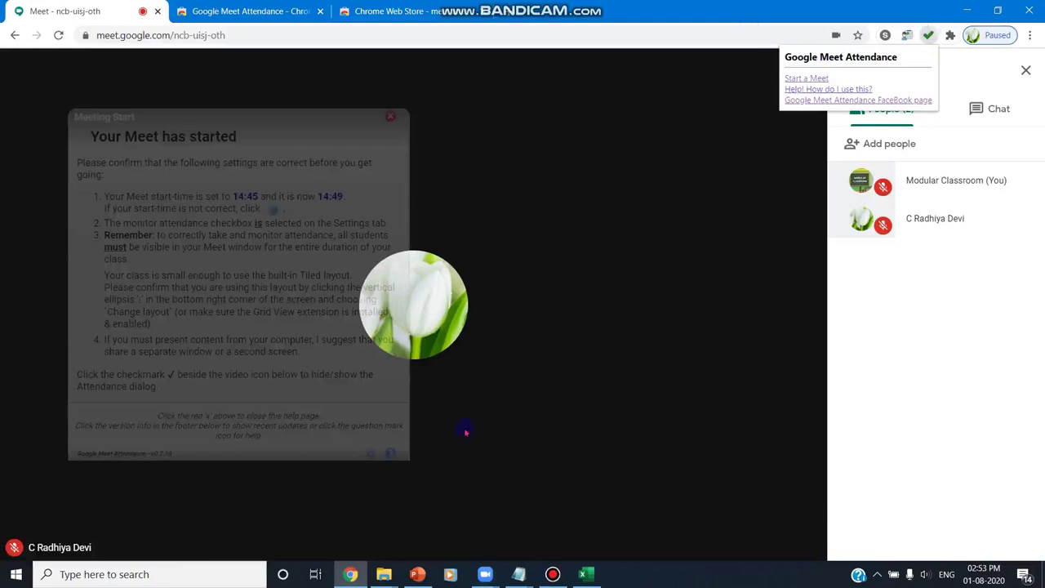
{"action": "left_click", "coordinate": [381, 529]}
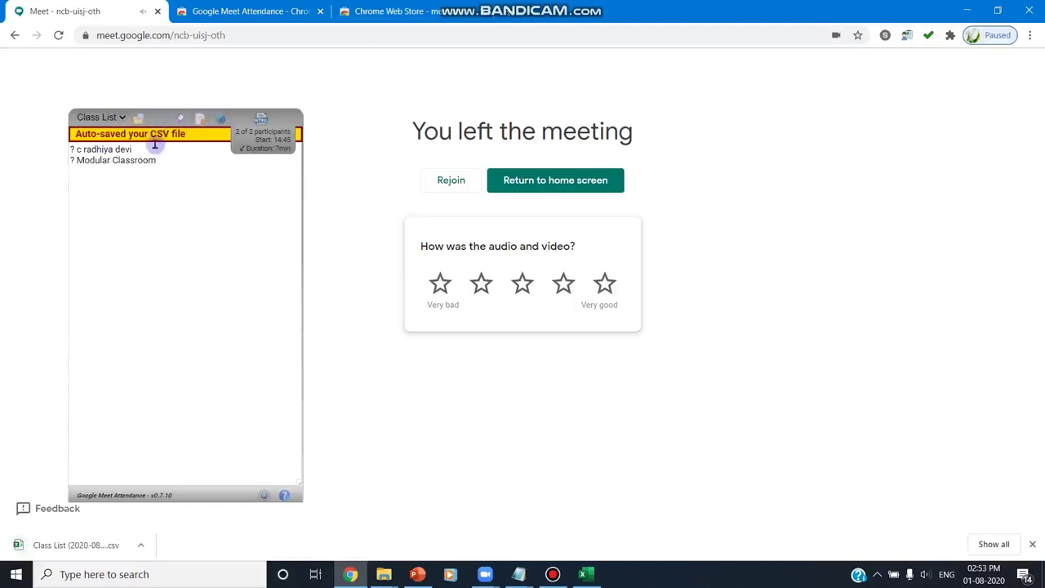
{"action": "left_click", "coordinate": [168, 131]}
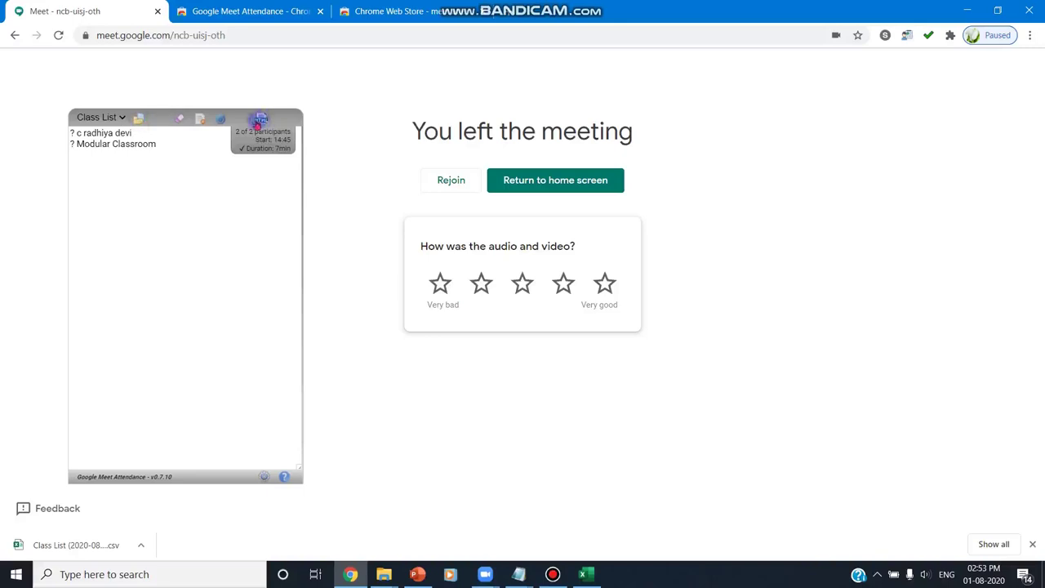
{"action": "left_click", "coordinate": [255, 477]}
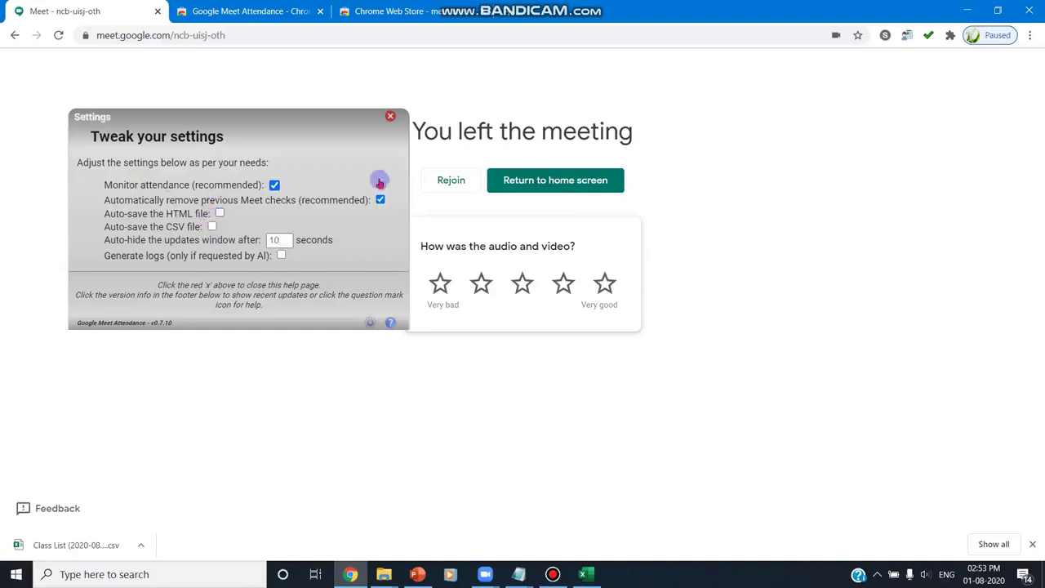
Check the downloaded Class List CSV in Excel, then return to the 'You left the meeting' page
{"action": "left_click", "coordinate": [114, 544]}
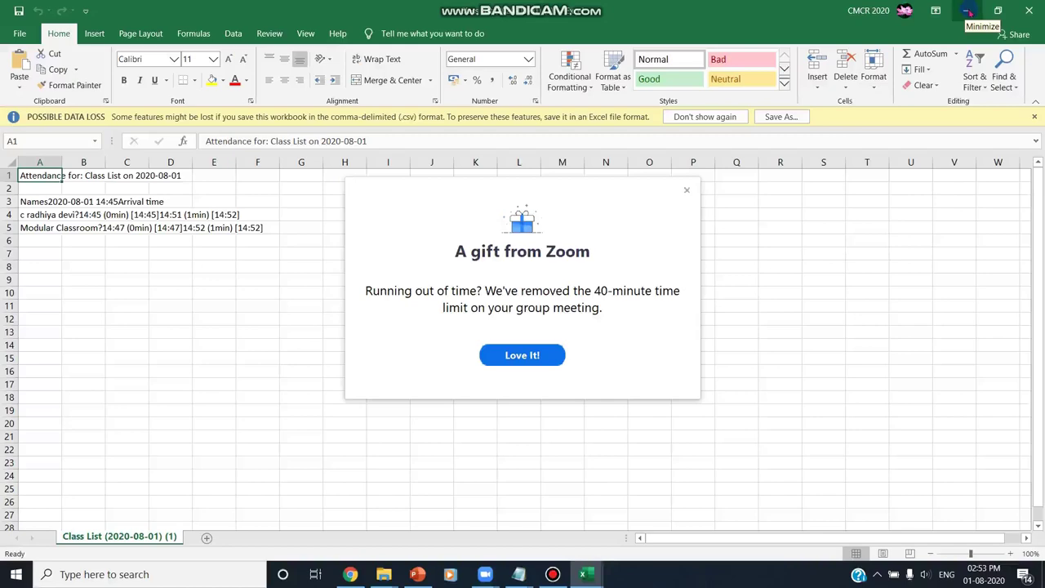
{"action": "left_click", "coordinate": [967, 12]}
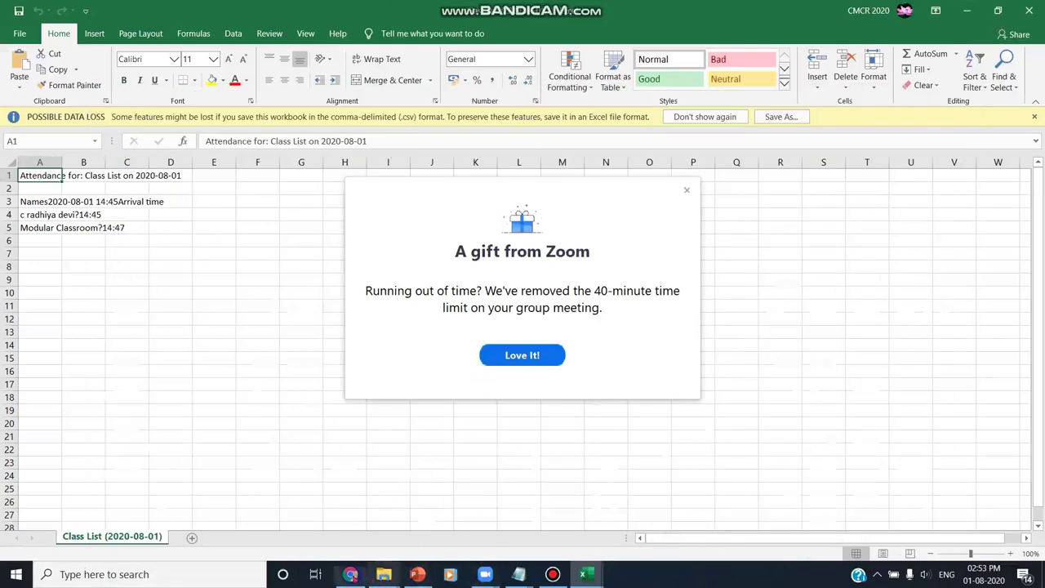
{"action": "left_click", "coordinate": [351, 574]}
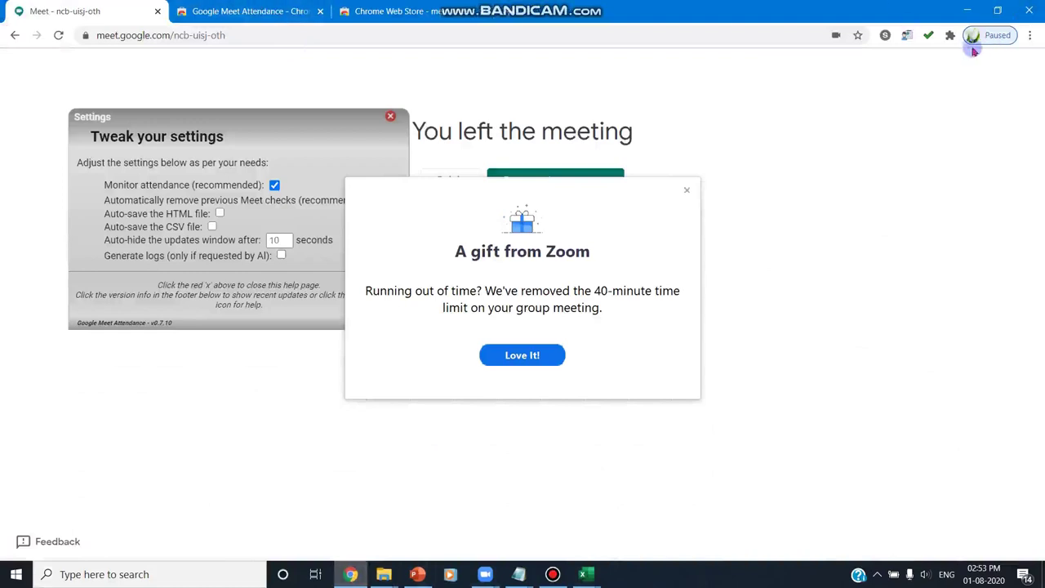
Dismiss the Zoom time-limit gift notice and bring the Zoom Meeting window to the front
{"action": "left_click", "coordinate": [929, 35]}
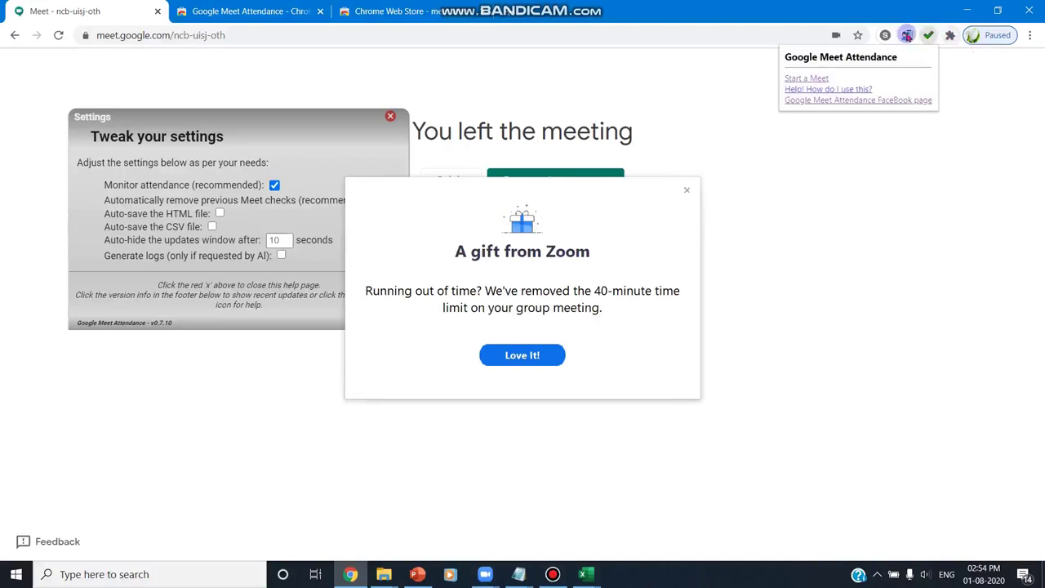
{"action": "left_click", "coordinate": [908, 36]}
{"action": "left_click", "coordinate": [908, 36]}
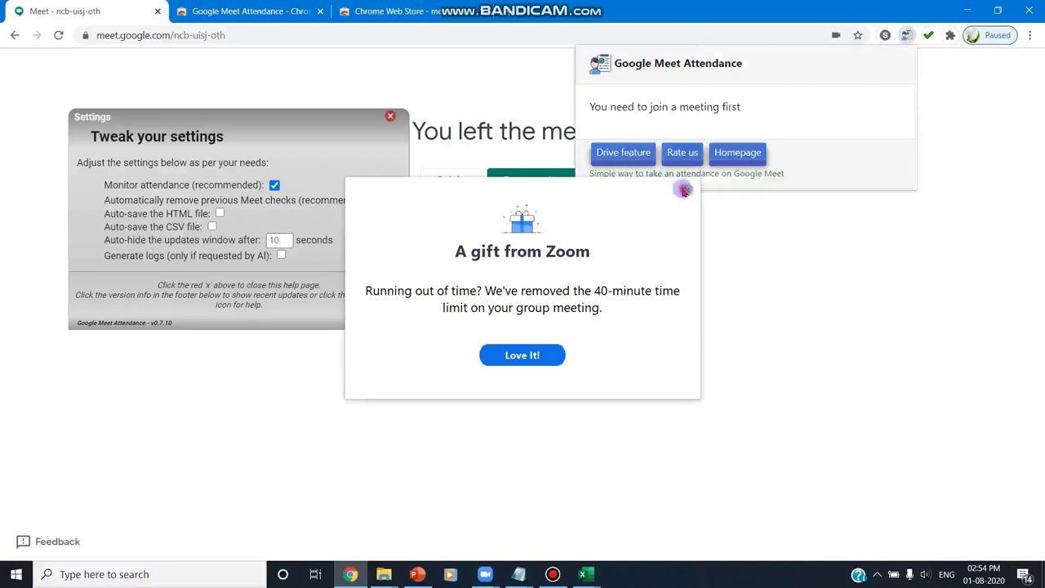
{"action": "left_click", "coordinate": [685, 190]}
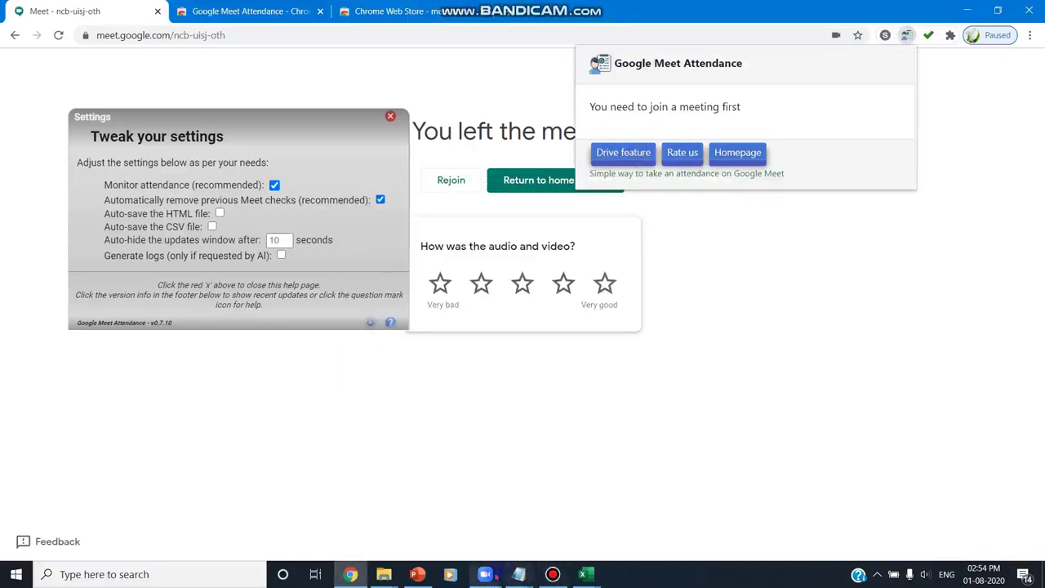
{"action": "mouse_move", "coordinate": [485, 574]}
{"action": "left_click", "coordinate": [575, 525]}
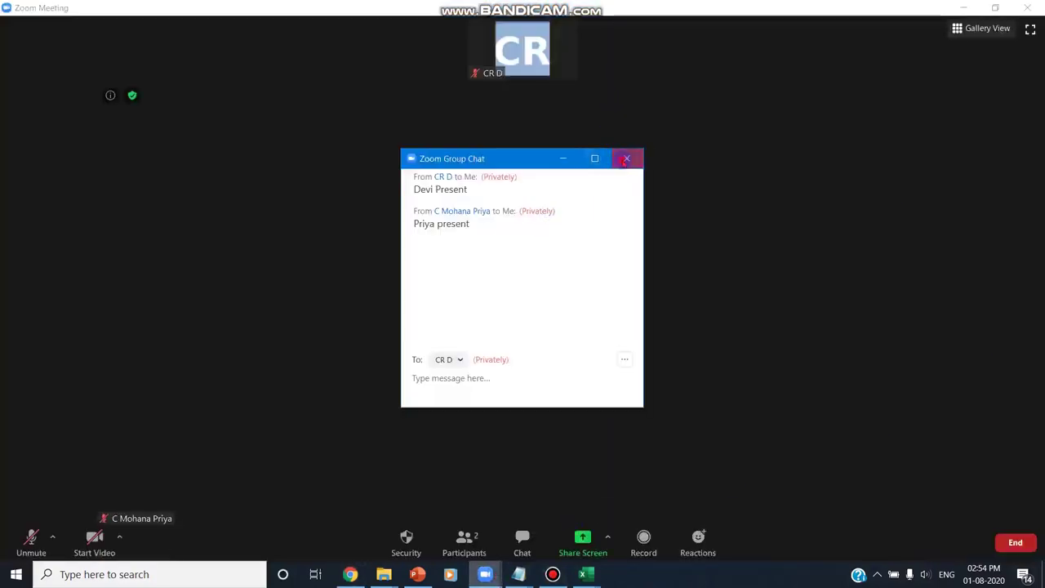
Reopen the Zoom group chat, leaving chat permission set to host only
{"action": "left_click", "coordinate": [626, 159]}
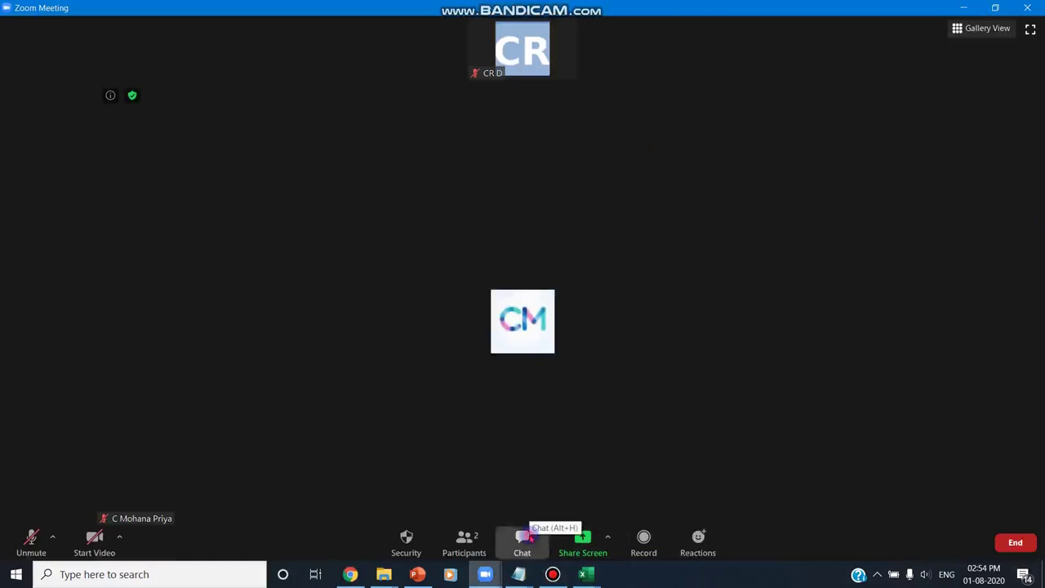
{"action": "left_click", "coordinate": [523, 539]}
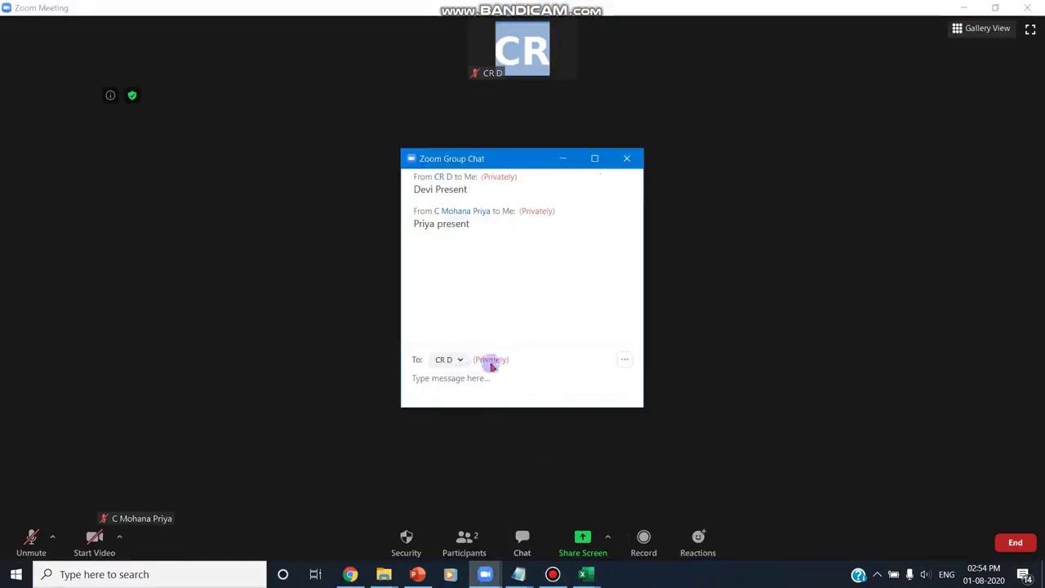
{"action": "left_click", "coordinate": [623, 360]}
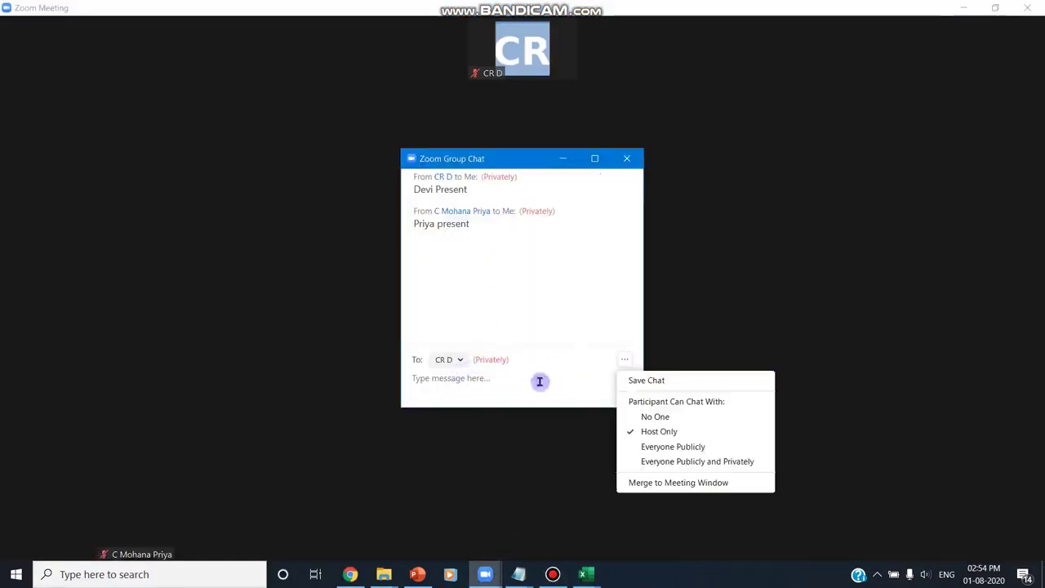
{"action": "left_click", "coordinate": [488, 381]}
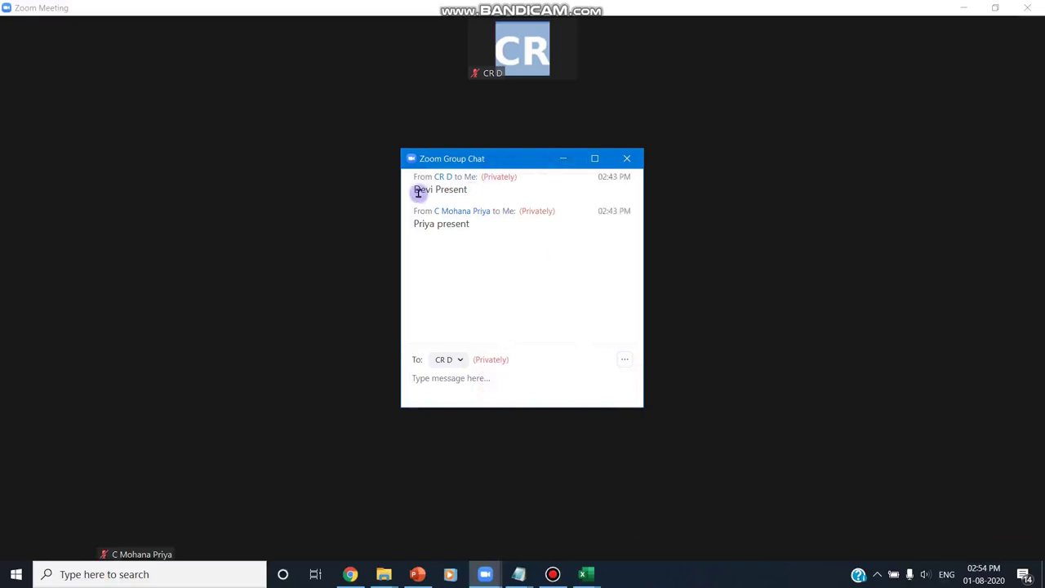
{"action": "left_click", "coordinate": [619, 360]}
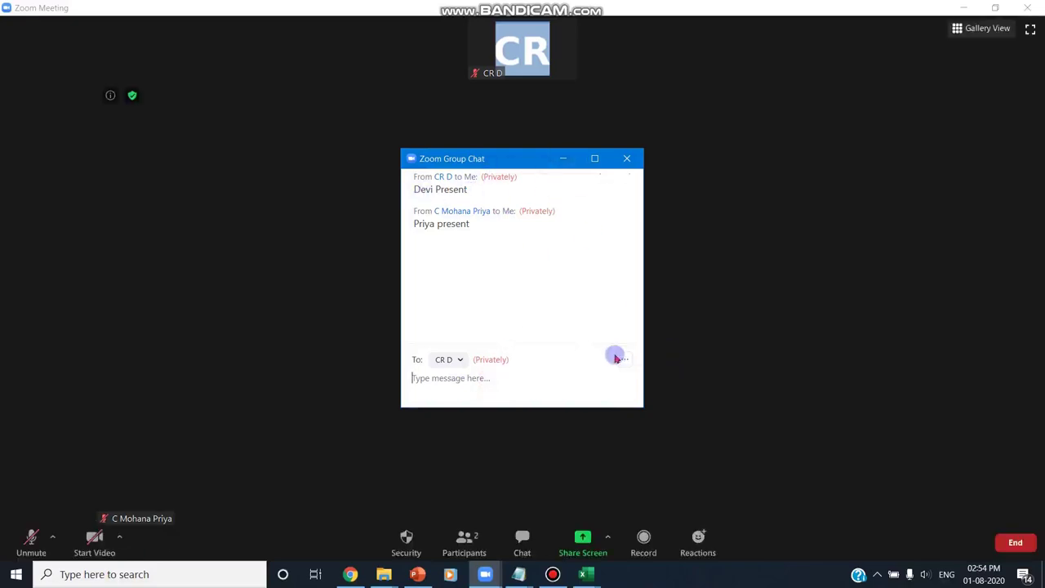
{"action": "left_click", "coordinate": [622, 360]}
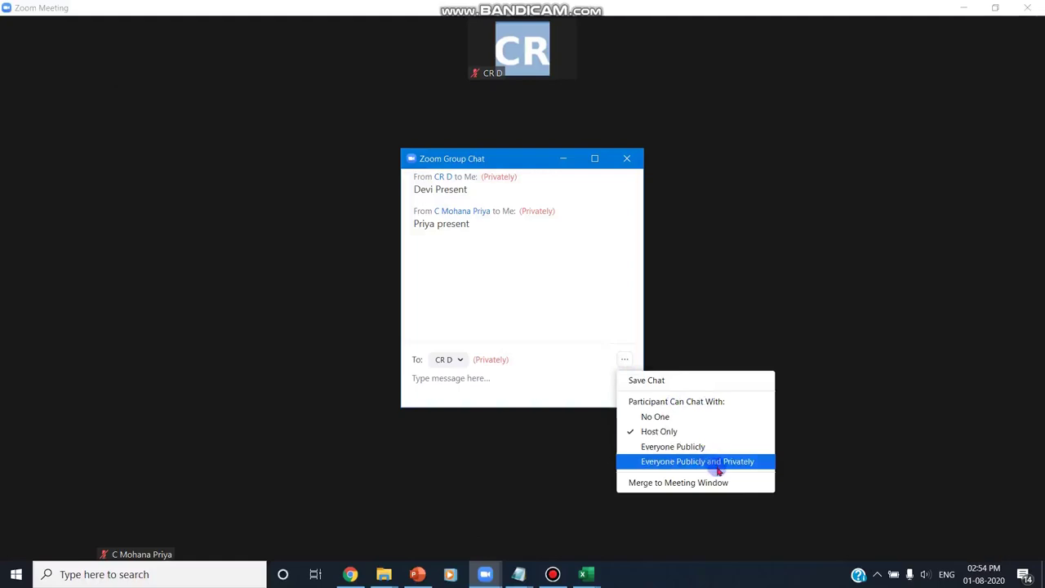
{"action": "left_click", "coordinate": [696, 431]}
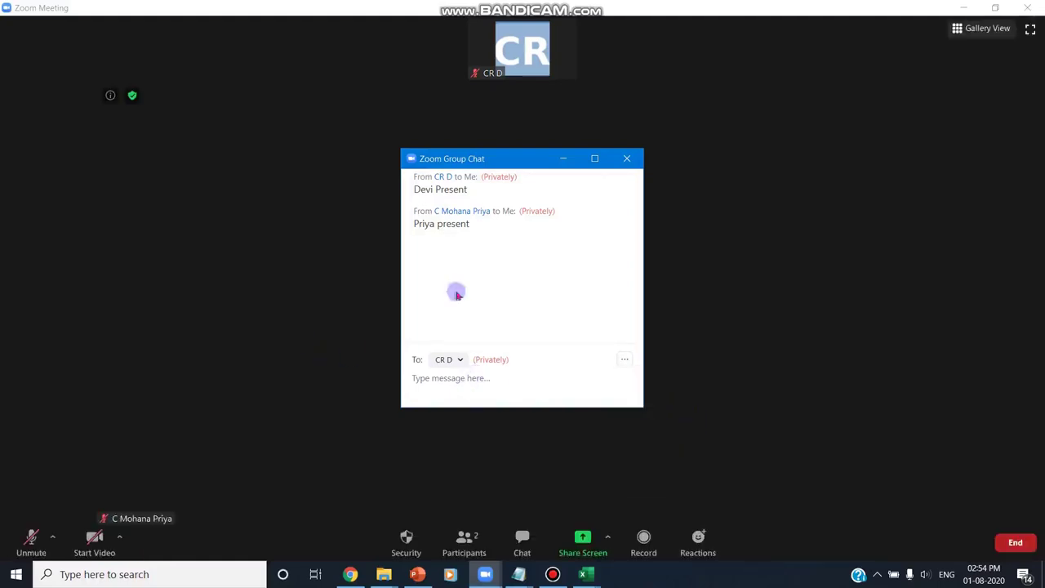
Select the two 'present' messages and save the chat as a text file
{"action": "mouse_move", "coordinate": [409, 190]}
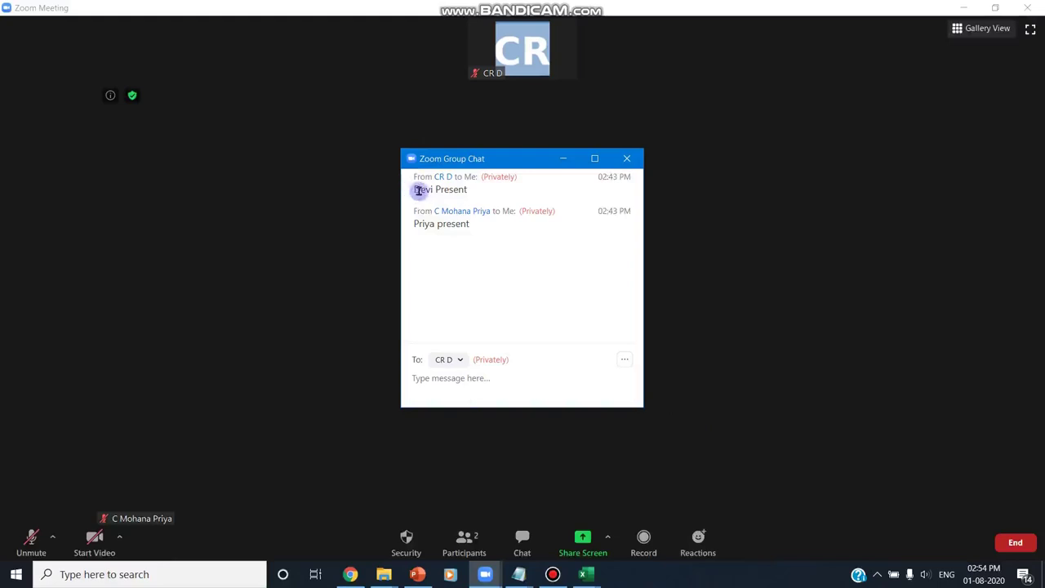
{"action": "left_click_drag", "start_coordinate": [415, 190], "coordinate": [525, 191]}
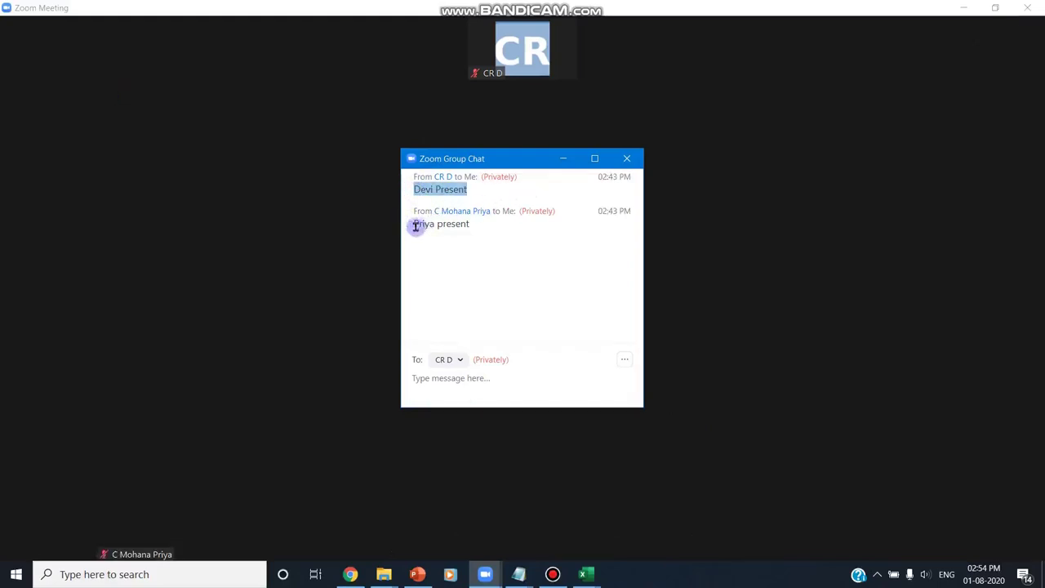
{"action": "left_click_drag", "start_coordinate": [416, 226], "coordinate": [467, 226]}
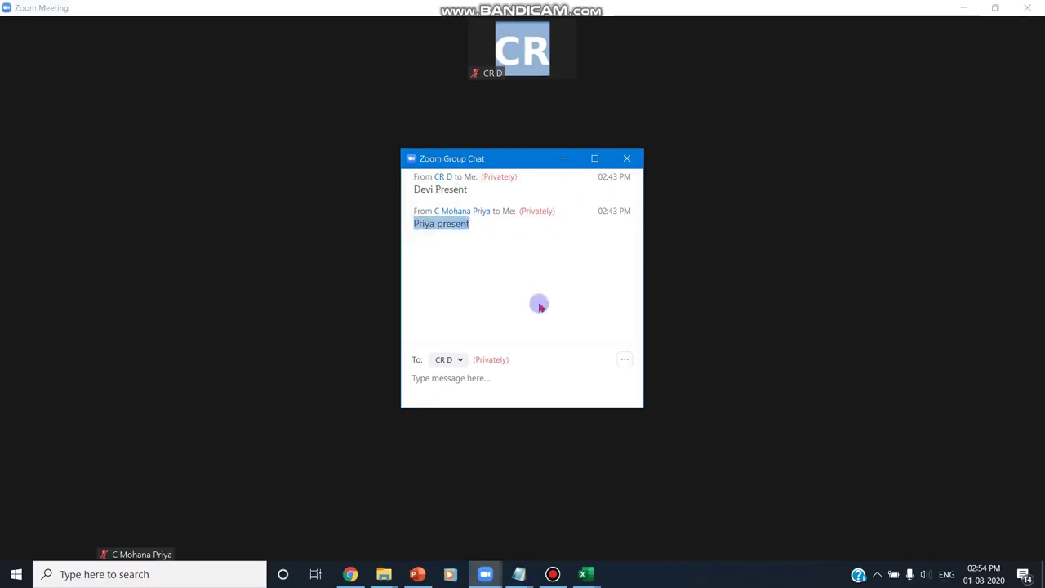
{"action": "left_click", "coordinate": [627, 361]}
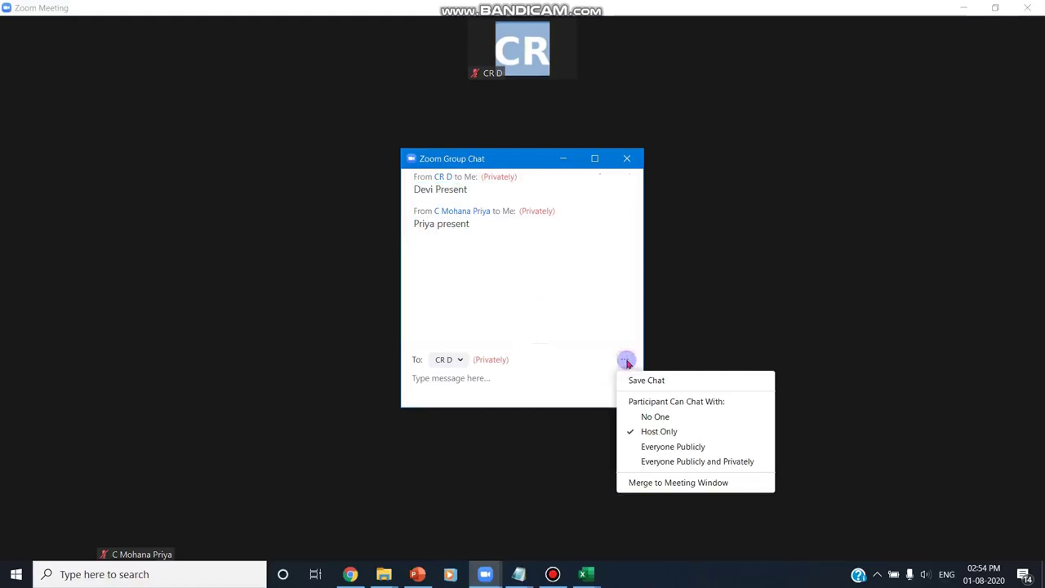
{"action": "left_click", "coordinate": [629, 379]}
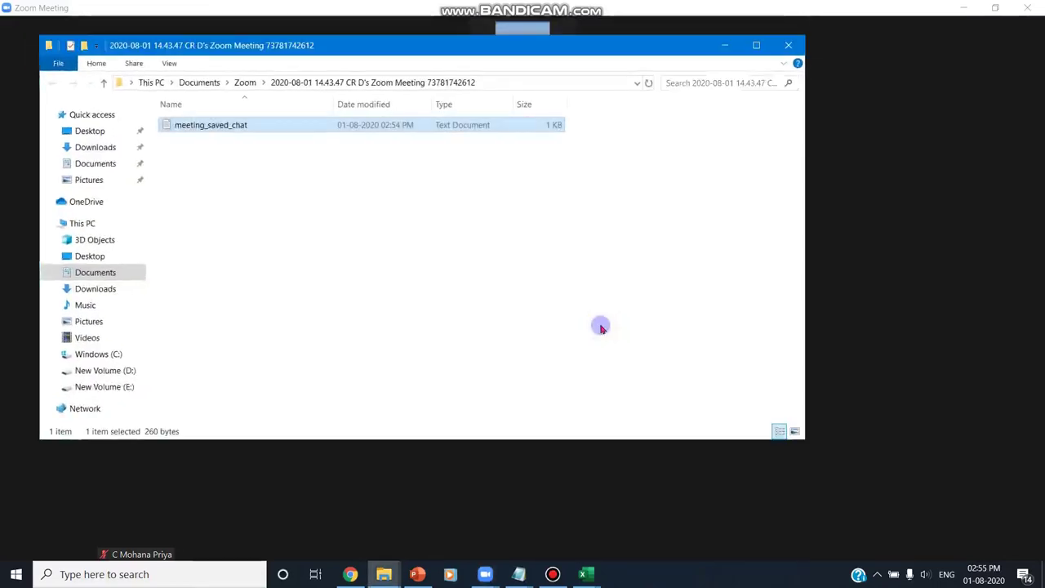
Open meeting_saved_chat in Notepad, select all its lines, and switch to the Class List workbook
{"action": "double_click", "coordinate": [192, 126]}
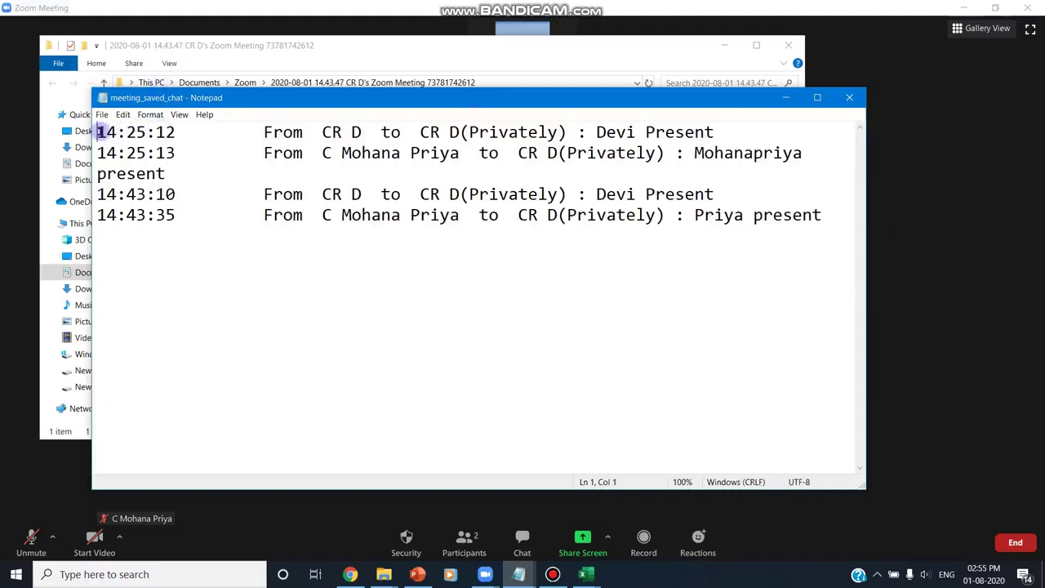
{"action": "left_click_drag", "start_coordinate": [97, 132], "coordinate": [744, 260]}
{"action": "key", "text": "ctrl+c"}
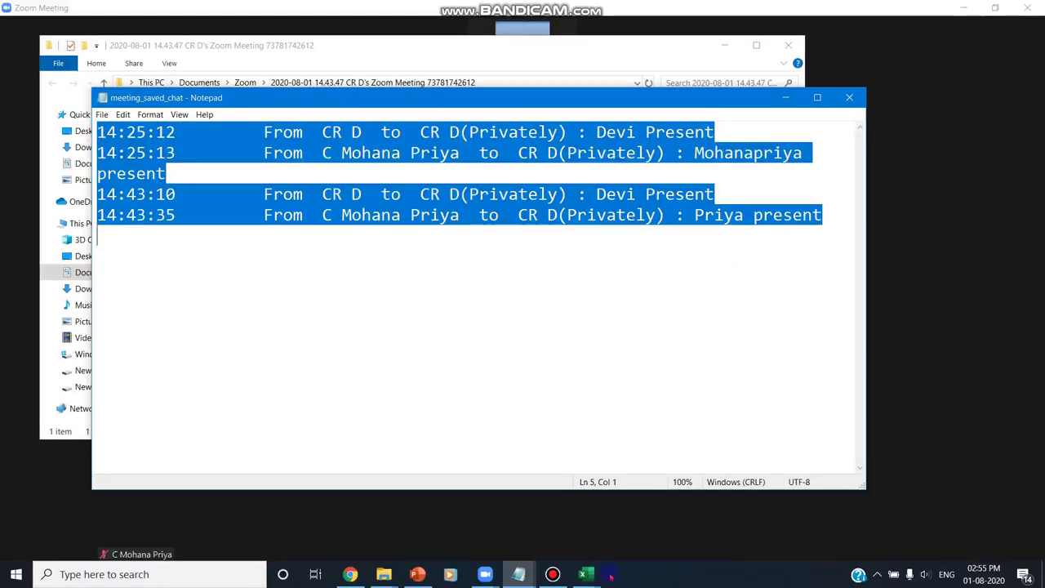
{"action": "left_click", "coordinate": [585, 574]}
{"action": "left_click", "coordinate": [693, 531]}
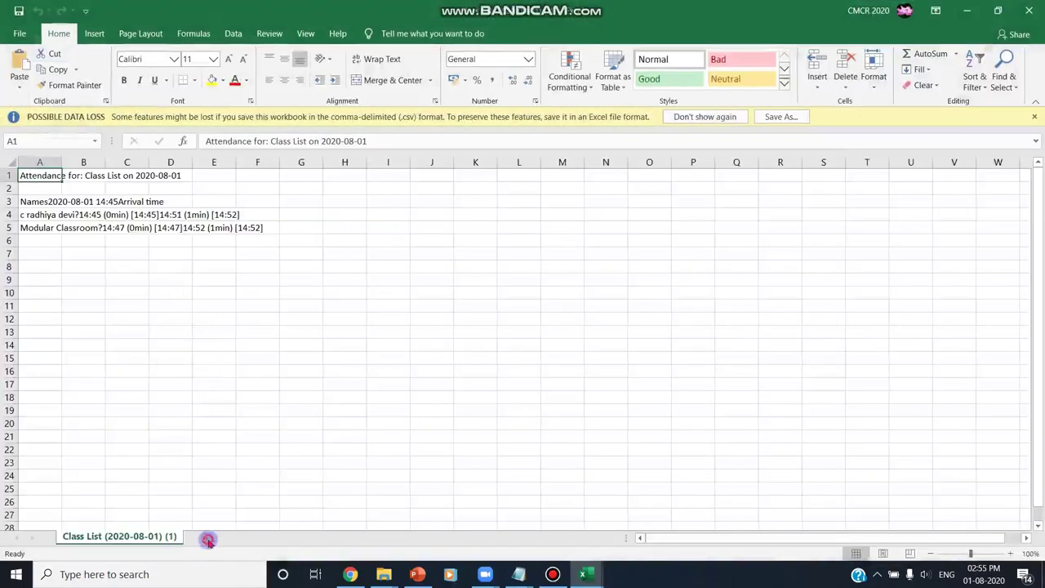
Paste the chat lines into a new sheet and sort A1:B4 by time, smallest to largest
{"action": "left_click", "coordinate": [206, 537]}
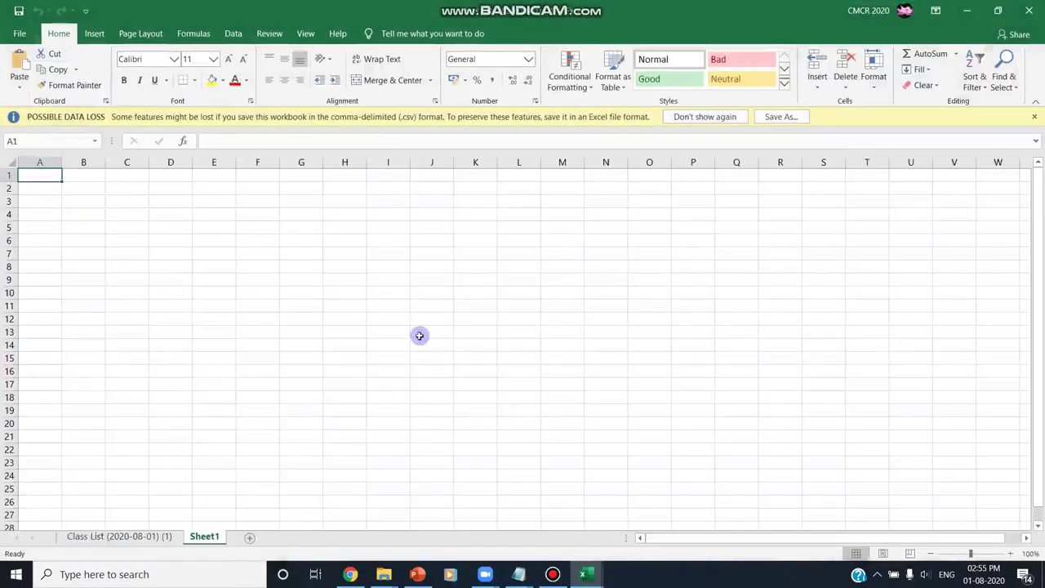
{"action": "key", "text": "ctrl+v"}
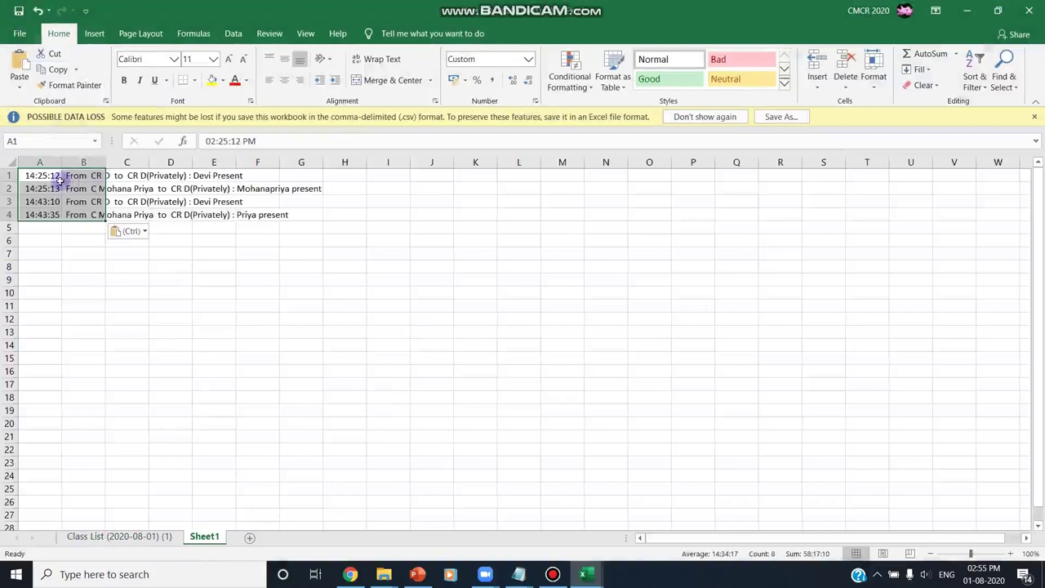
{"action": "right_click", "coordinate": [51, 177]}
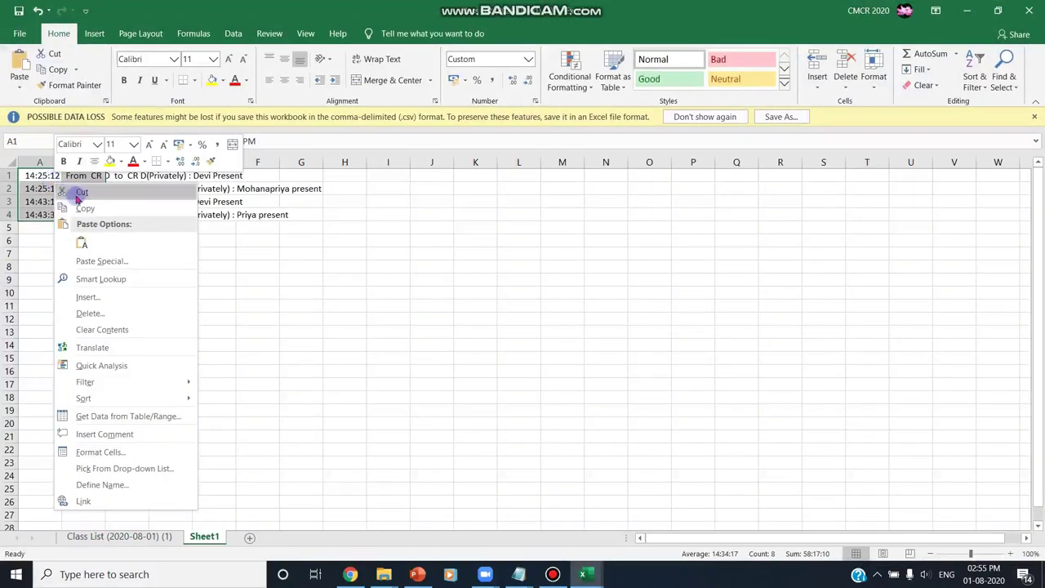
{"action": "mouse_move", "coordinate": [117, 396]}
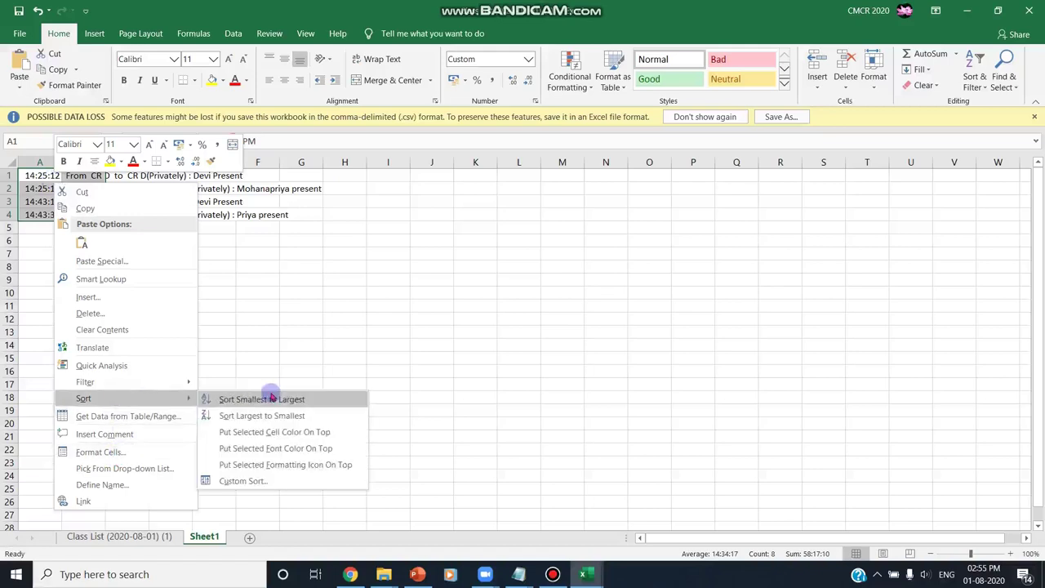
{"action": "left_click", "coordinate": [273, 399]}
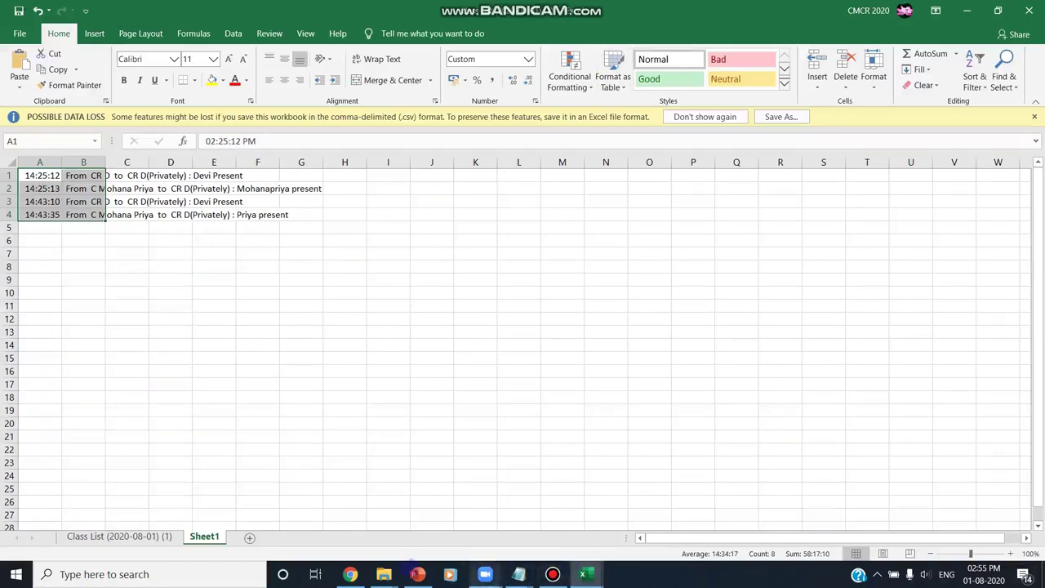
{"action": "left_click", "coordinate": [351, 574]}
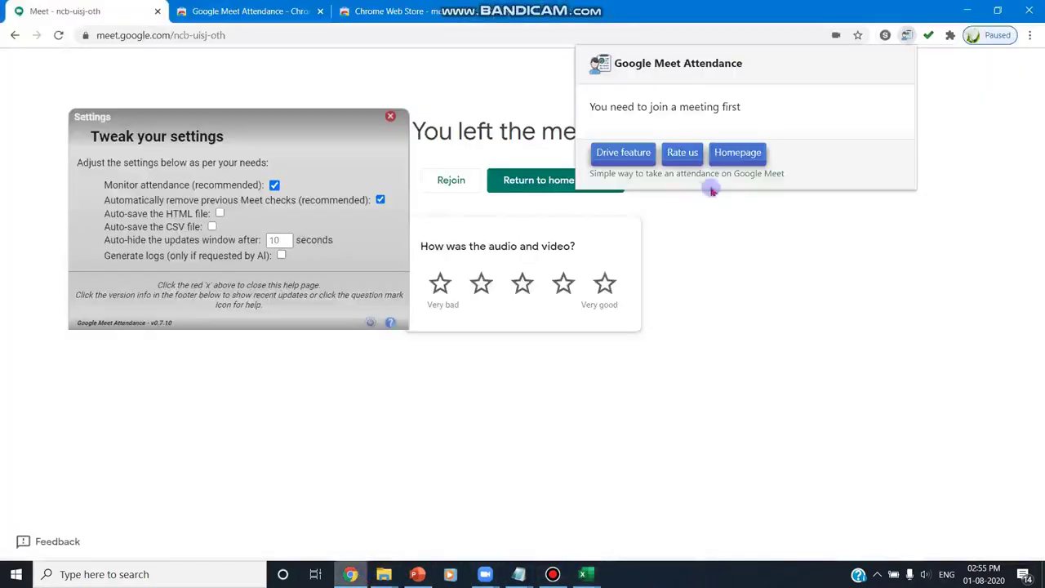
Close the extension popup and show the Google Meet Attendance Web Store page
{"action": "left_click", "coordinate": [246, 11]}
{"action": "left_click", "coordinate": [247, 11]}
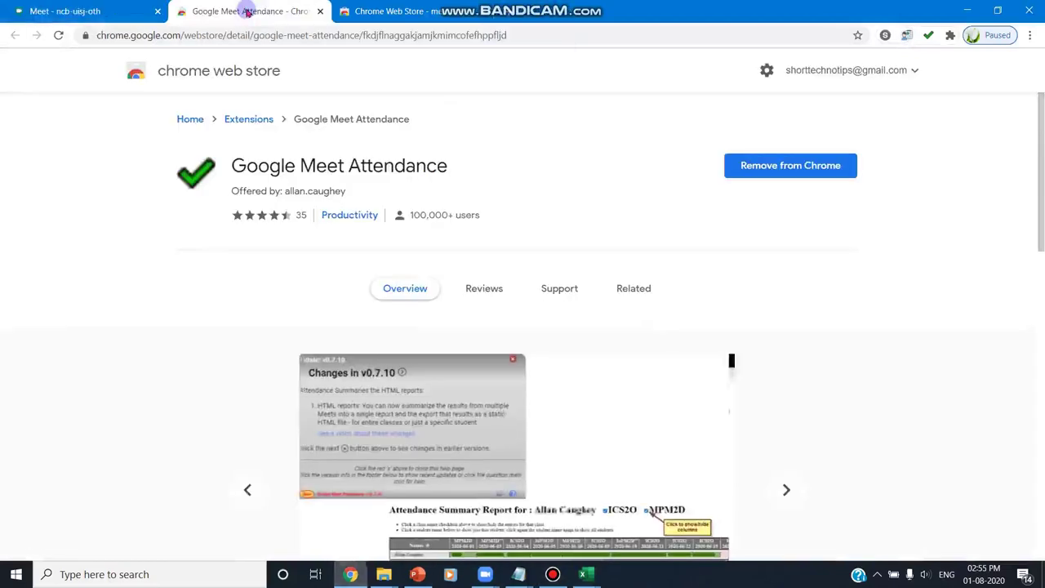